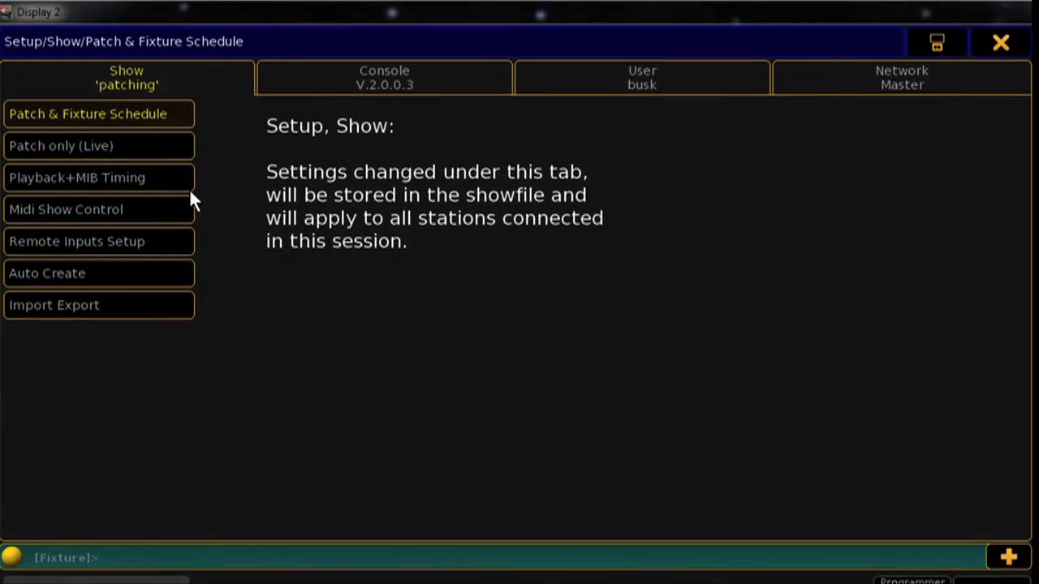
# Step: Create a new layer named 'Movers' in Patch & Fixture Schedule and open the fixture type library
pyautogui.click(181, 118)
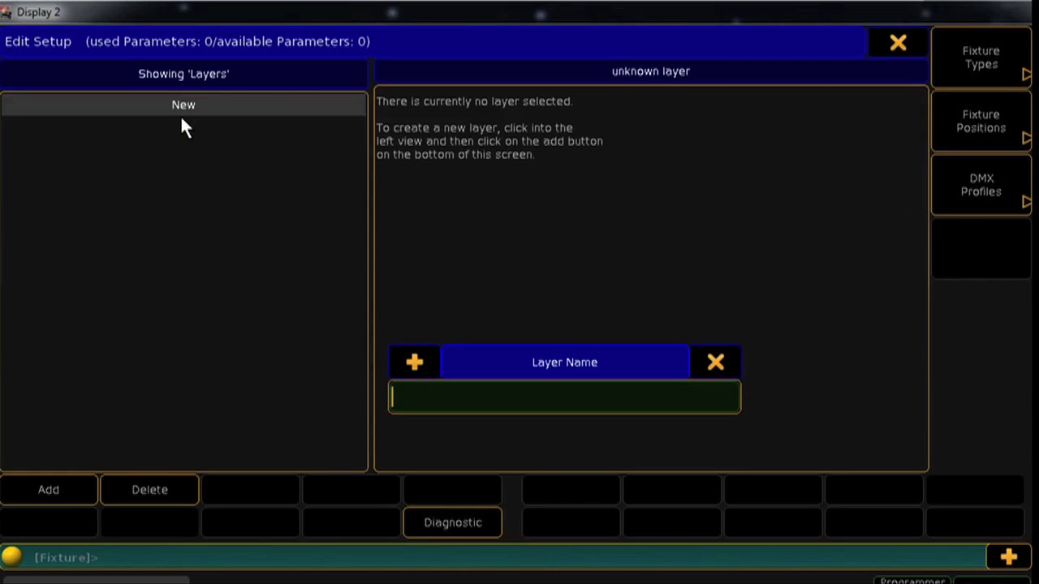
pyautogui.write('Movers')
pyautogui.press('Return')
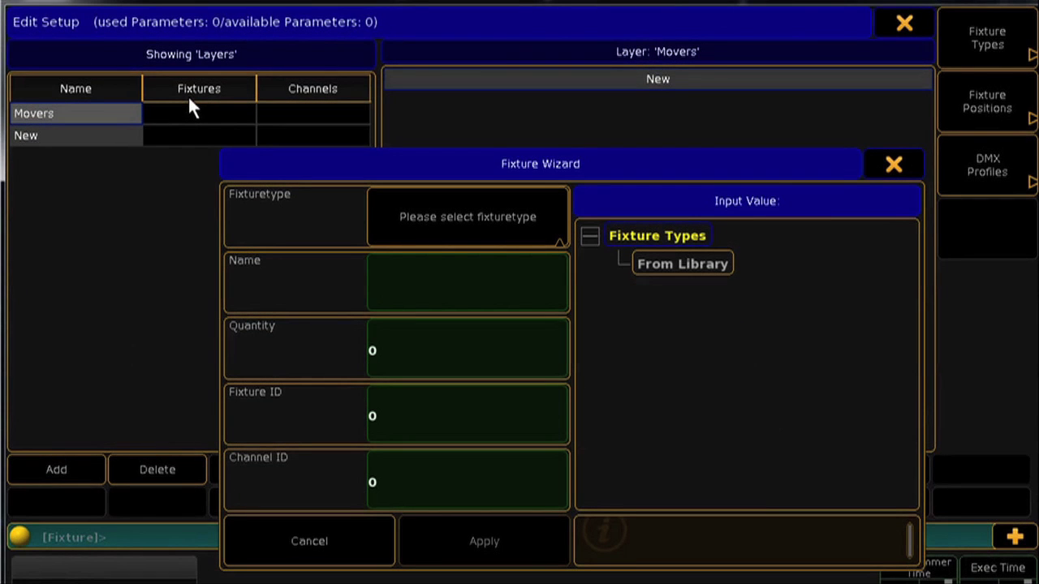
pyautogui.click(728, 266)
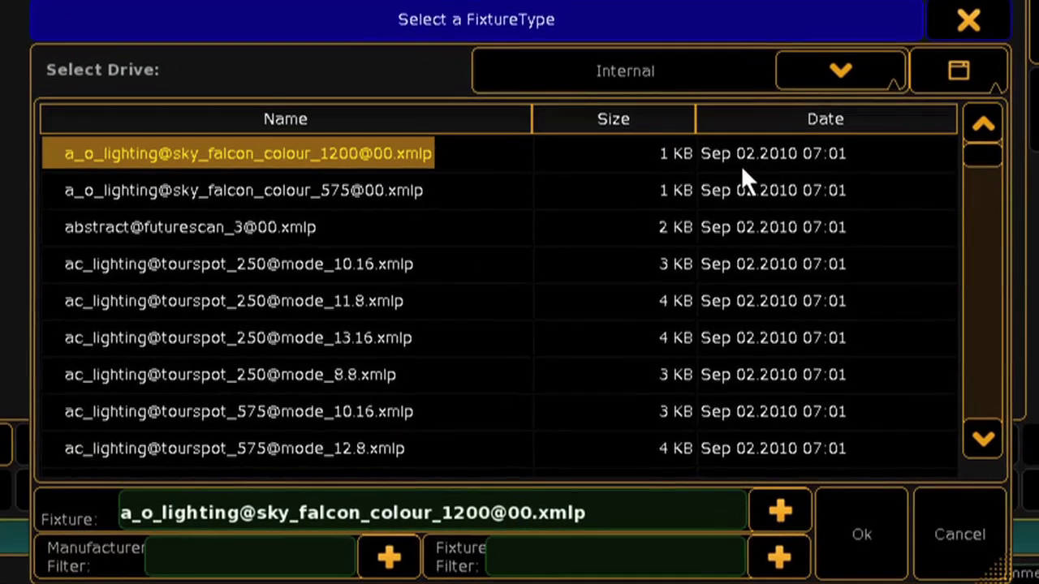
pyautogui.moveTo(984, 160)
pyautogui.mouseDown()
pyautogui.moveTo(997, 302)
pyautogui.moveTo(984, 430)
pyautogui.mouseUp()
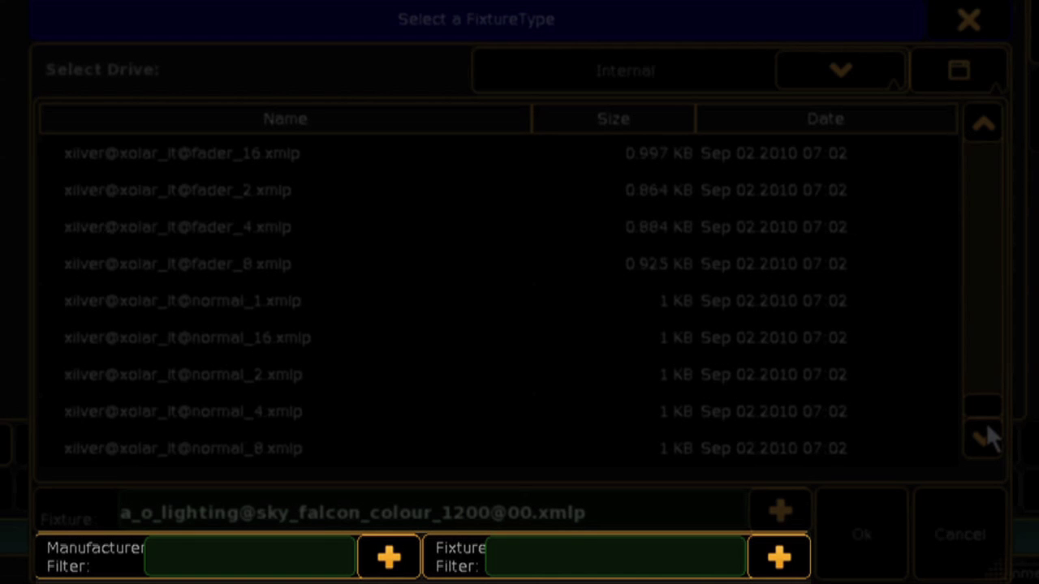
pyautogui.click(212, 563)
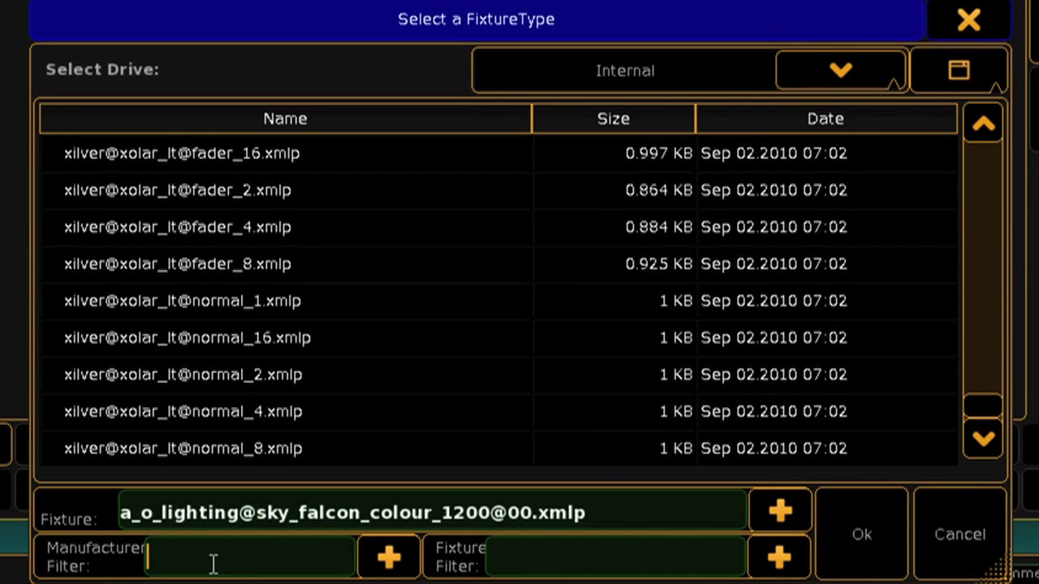
pyautogui.write('V')
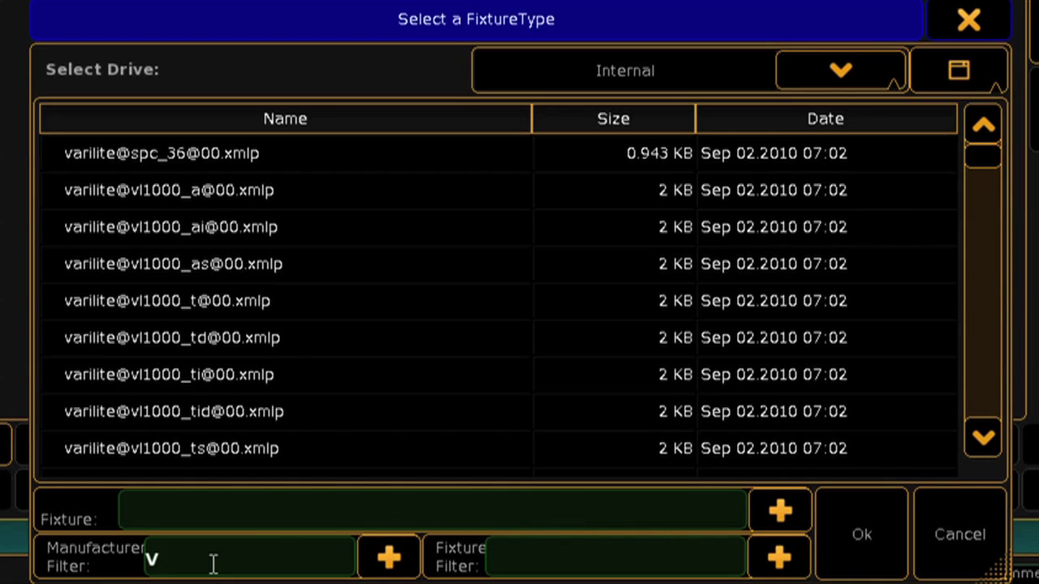
pyautogui.write('arilite')
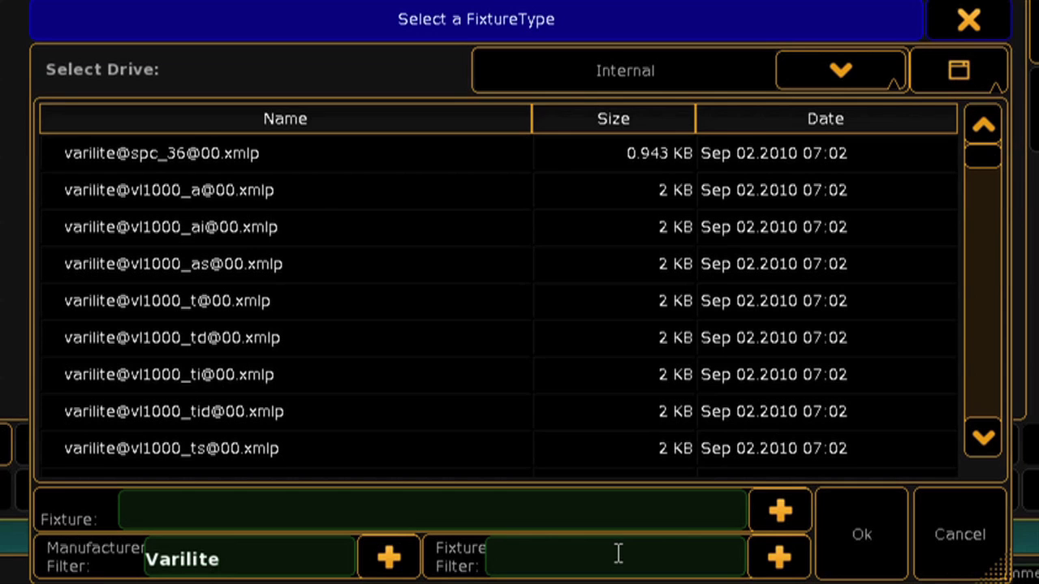
pyautogui.write('3500')
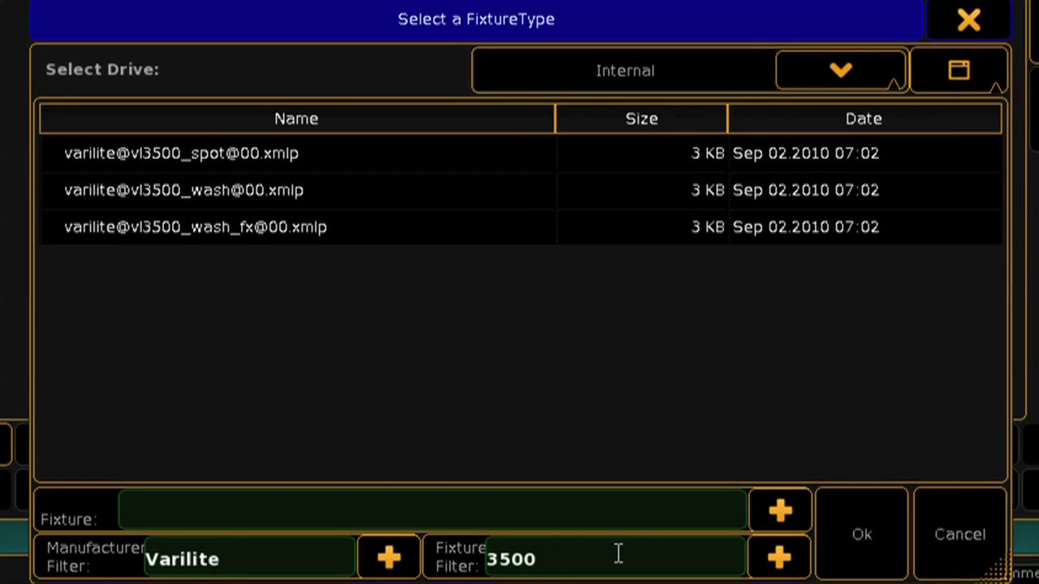
pyautogui.click(398, 152)
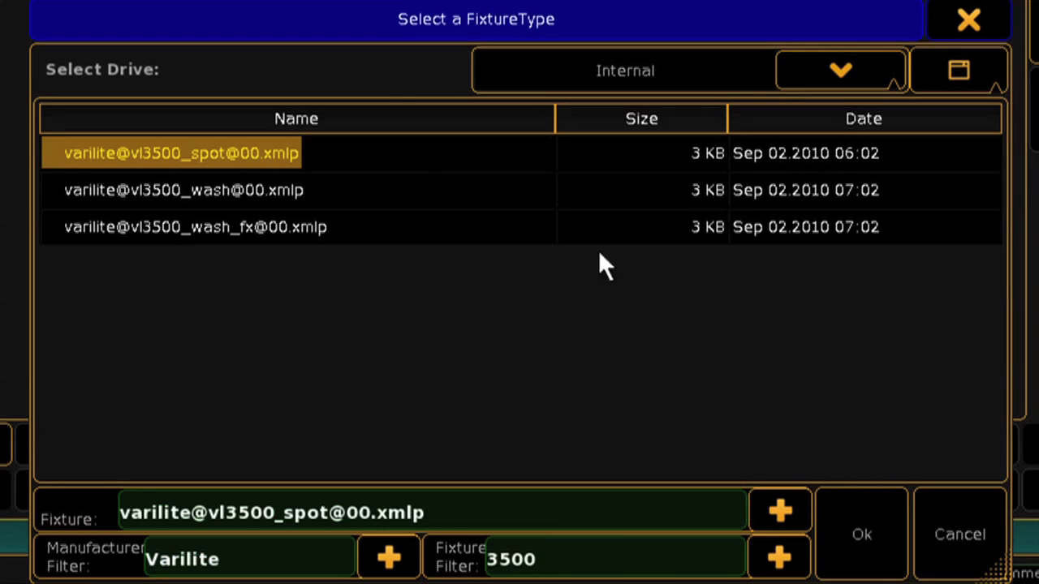
pyautogui.click(884, 534)
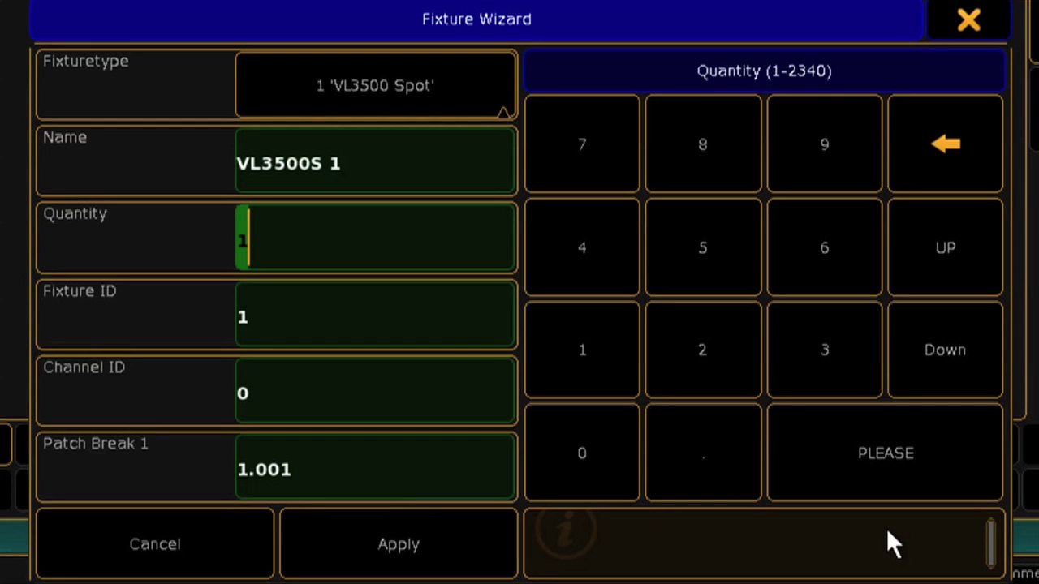
# Step: Add 8 VL3500 Spots with fixture ID 101 and patch address 2.1 to Movers
pyautogui.write('8')
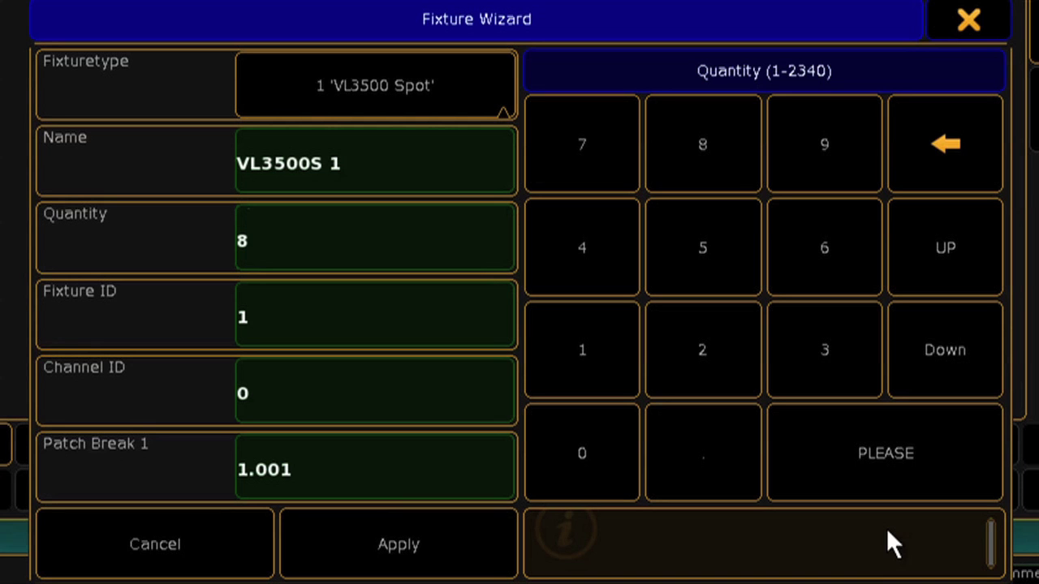
pyautogui.press('Return')
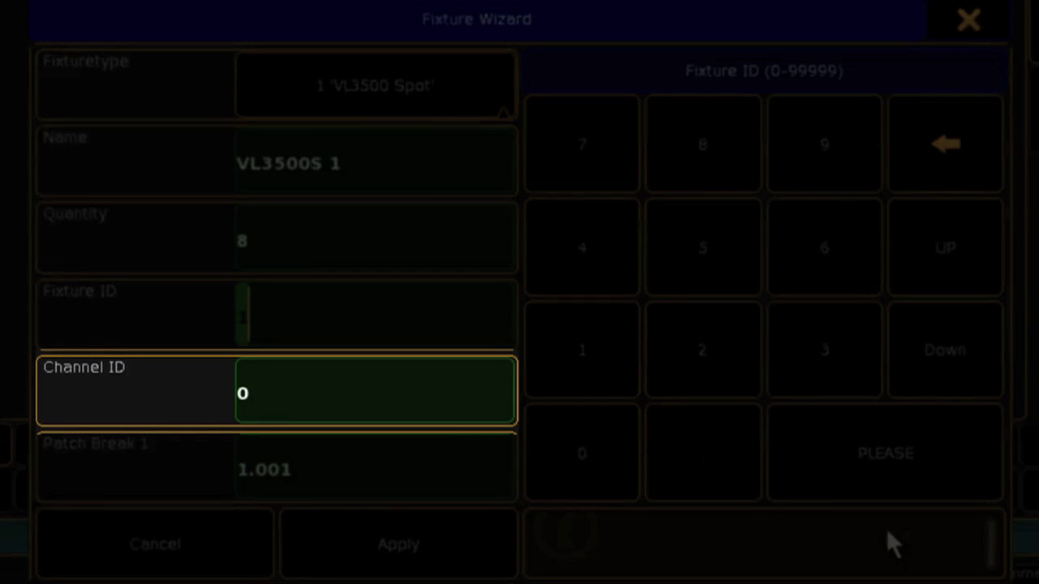
pyautogui.write('101')
pyautogui.press('Return')
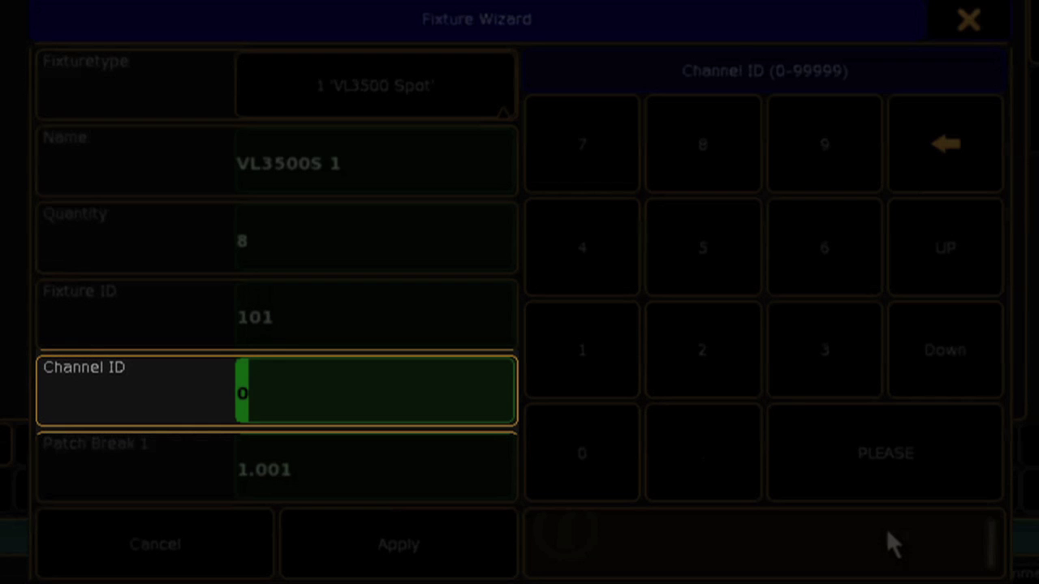
pyautogui.press('Return')
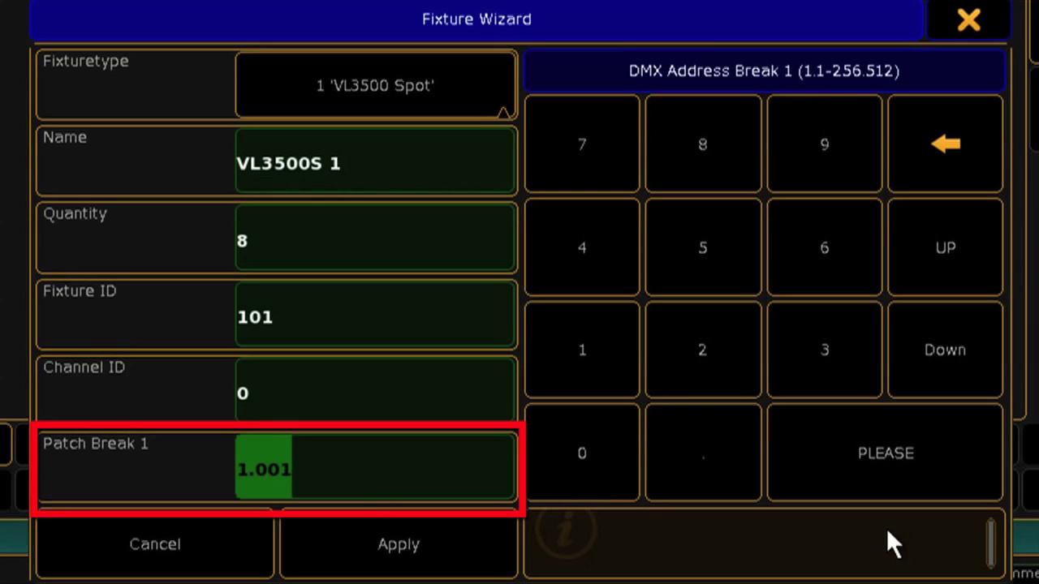
pyautogui.write('2')
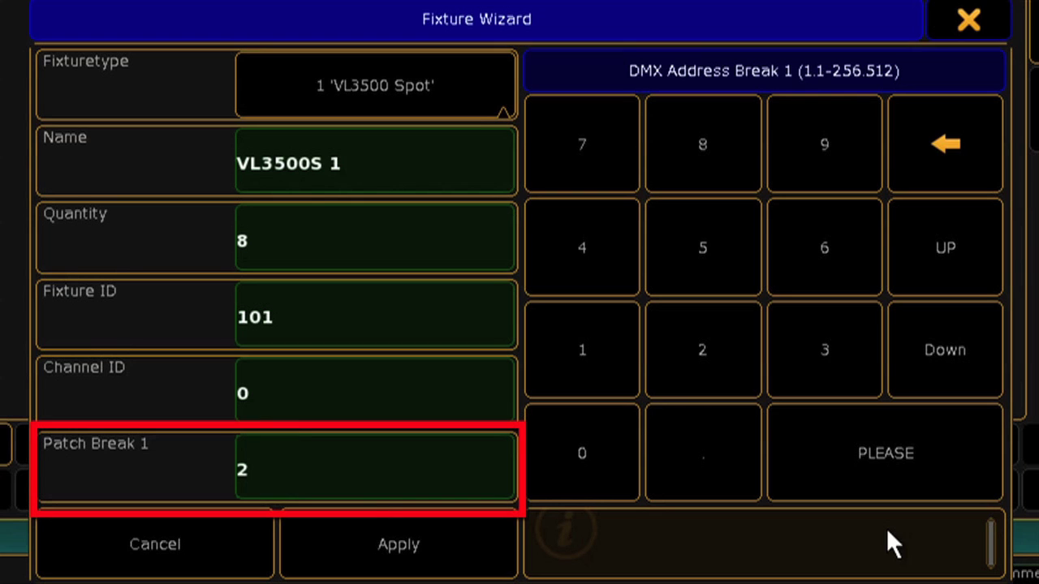
pyautogui.write('.1')
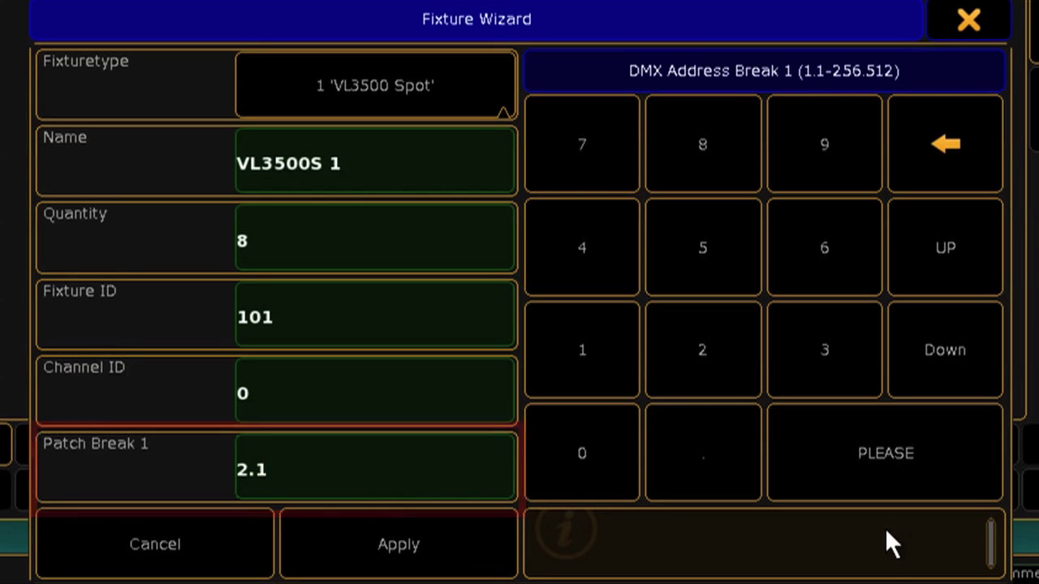
pyautogui.click(424, 539)
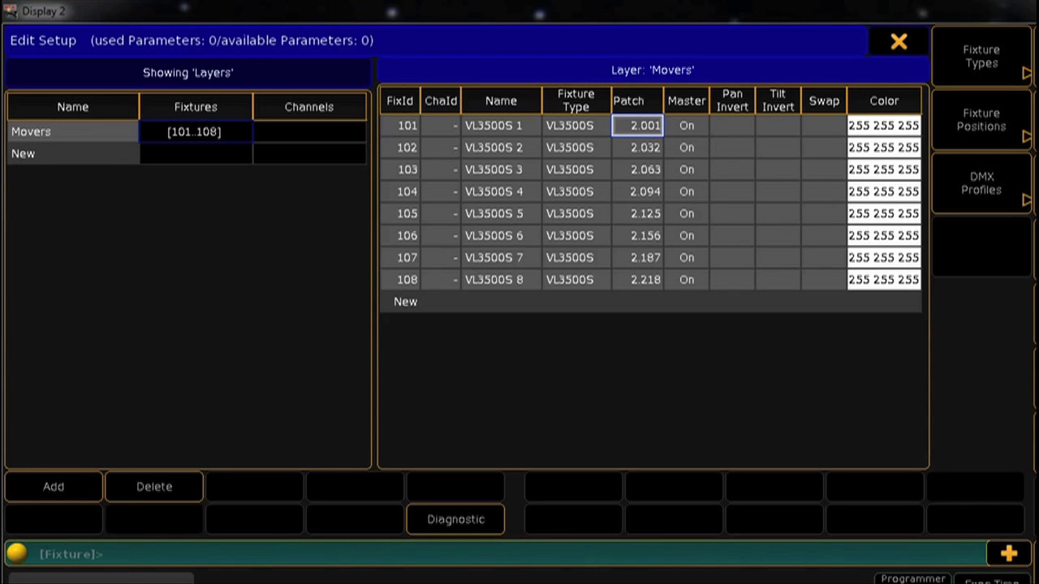
# Step: Open fixture 101's DMX Patch window and begin entering a universe number
pyautogui.click(646, 125)
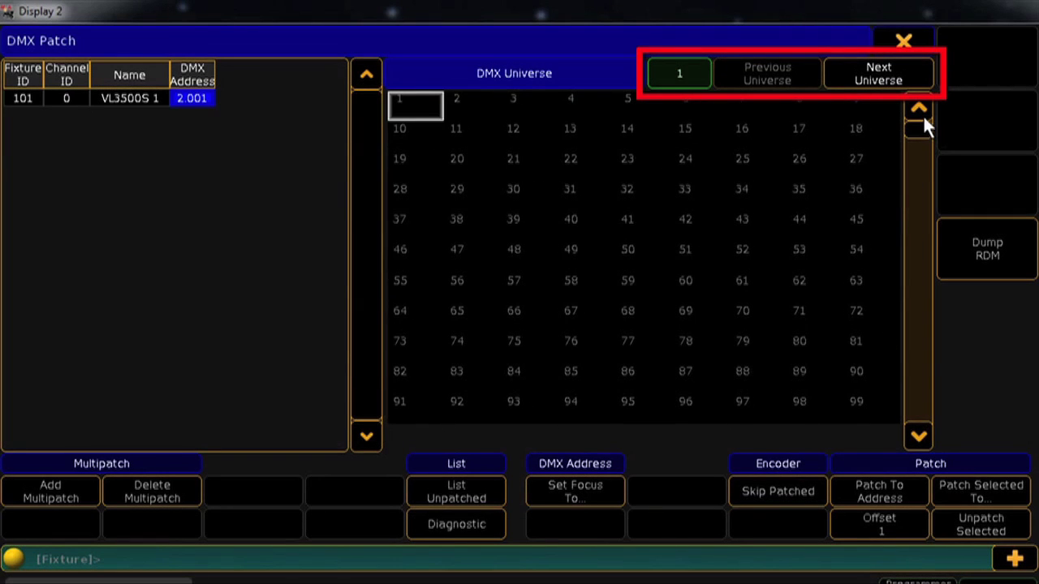
pyautogui.click(686, 73)
# Step: Show universe 2 in the patch grid, then step forward to universe 3 and back to universe 1
pyautogui.click(288, 363)
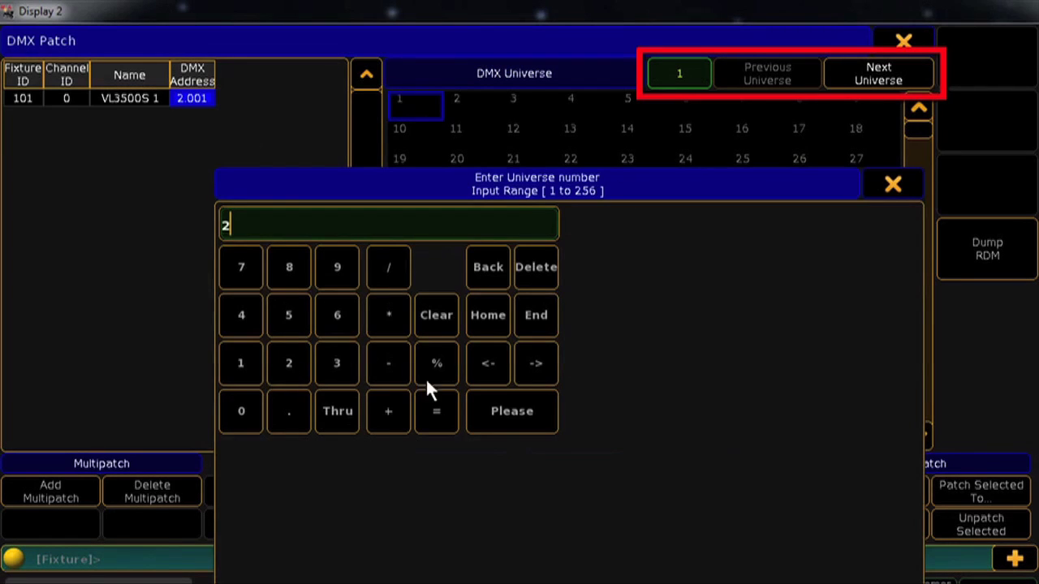
pyautogui.click(501, 405)
pyautogui.click(875, 74)
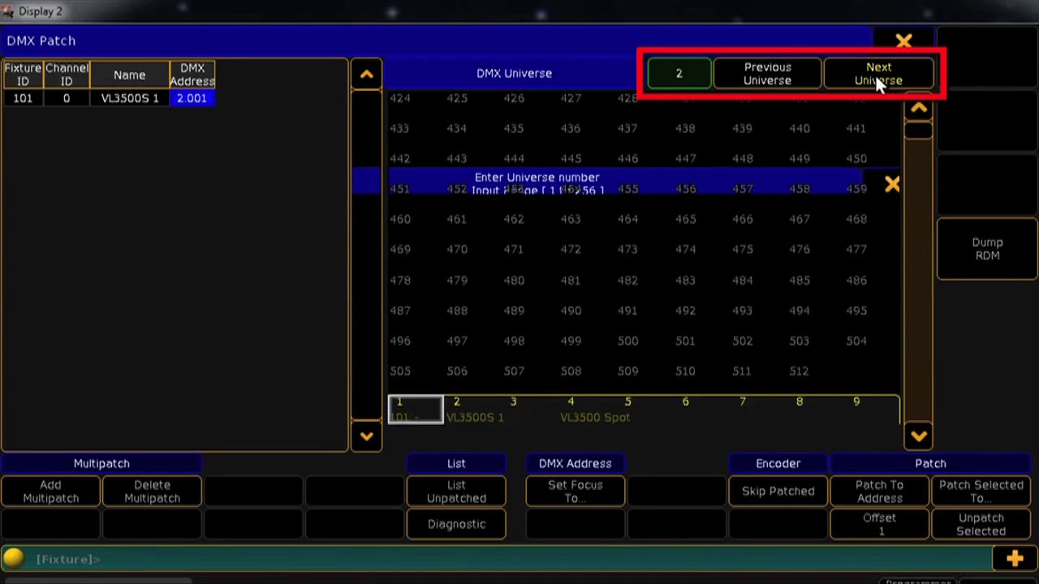
pyautogui.click(792, 74)
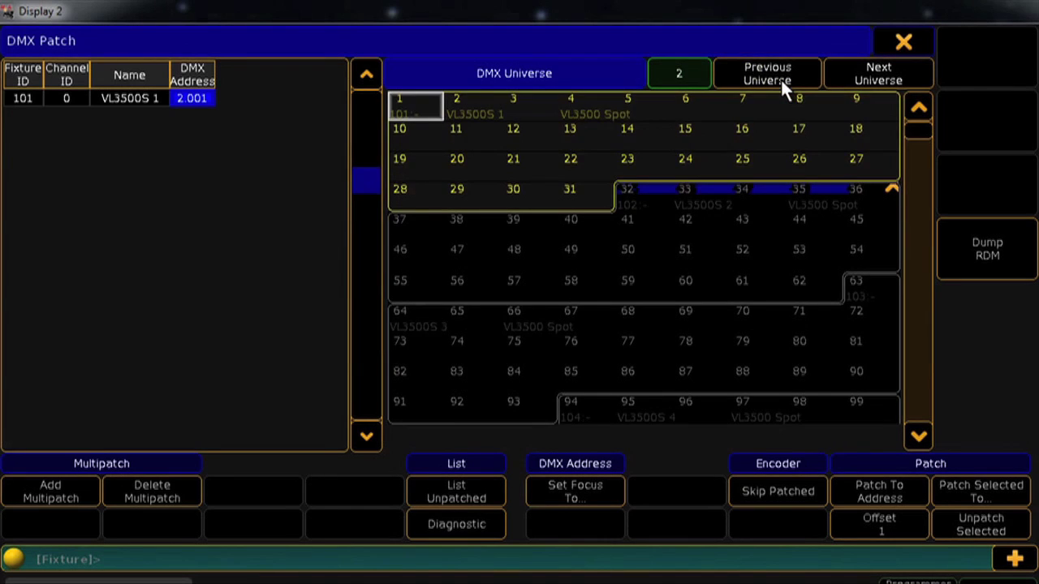
pyautogui.click(782, 85)
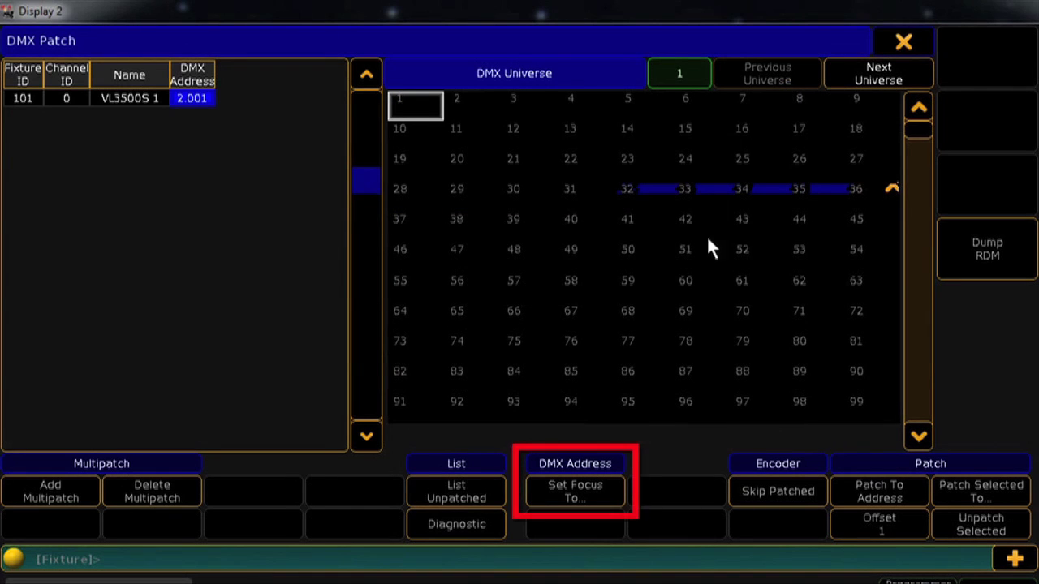
# Step: Set the DMX focus to address 2.1, then move it forward one address
pyautogui.click(601, 489)
pyautogui.write('2.1')
pyautogui.press('Return')
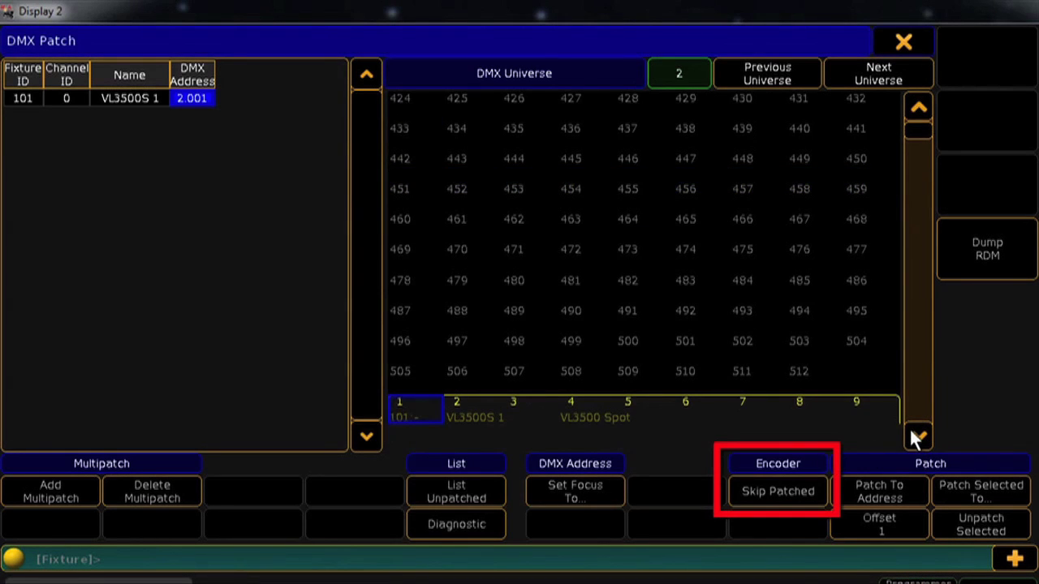
pyautogui.press('Right')
pyautogui.press('Right')
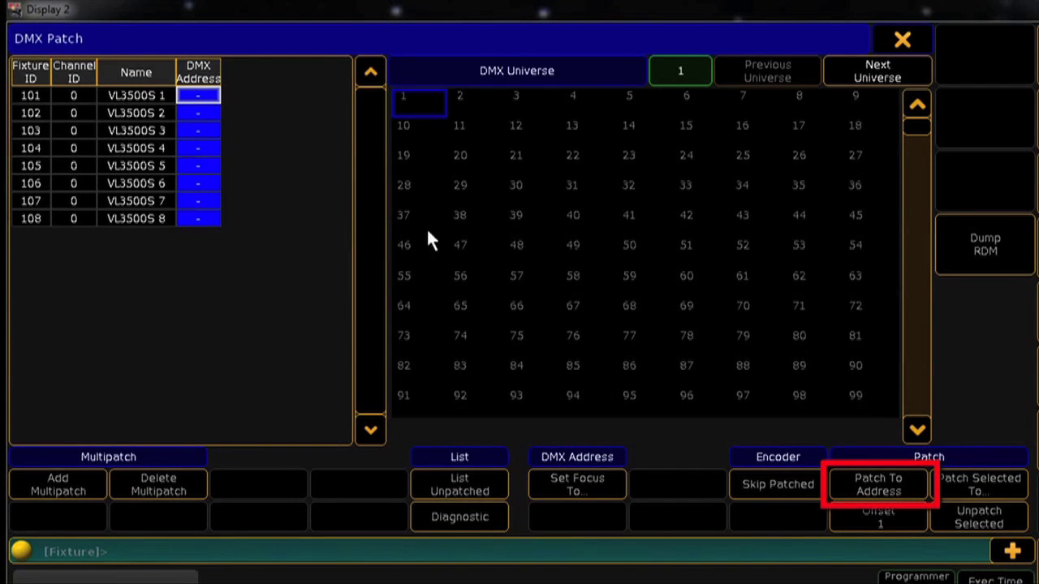
# Step: Target universe 1 address 1 with Patch To Address, then start Patch Selected To for the listed fixtures
pyautogui.click(434, 103)
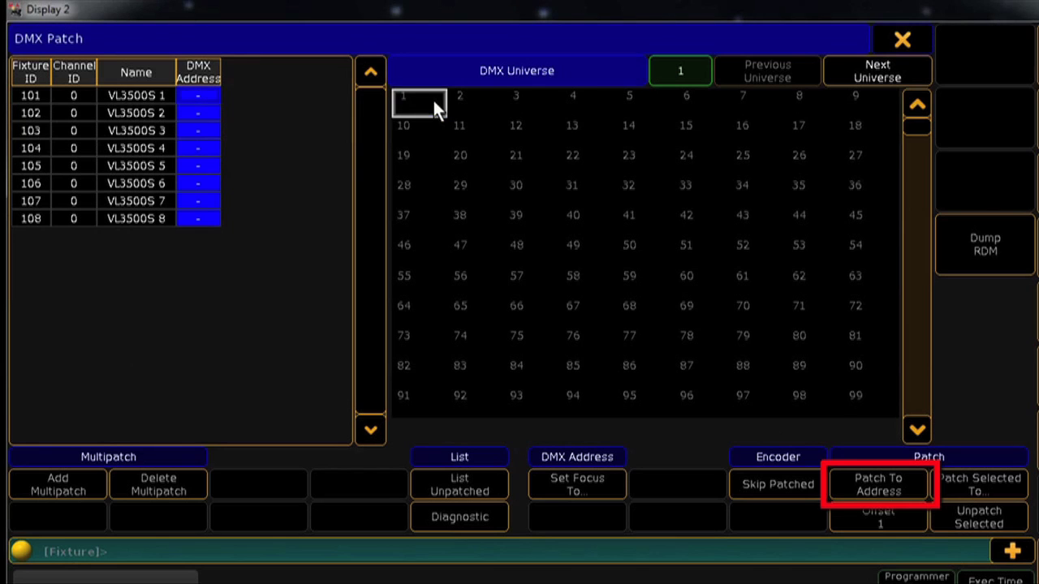
pyautogui.click(837, 487)
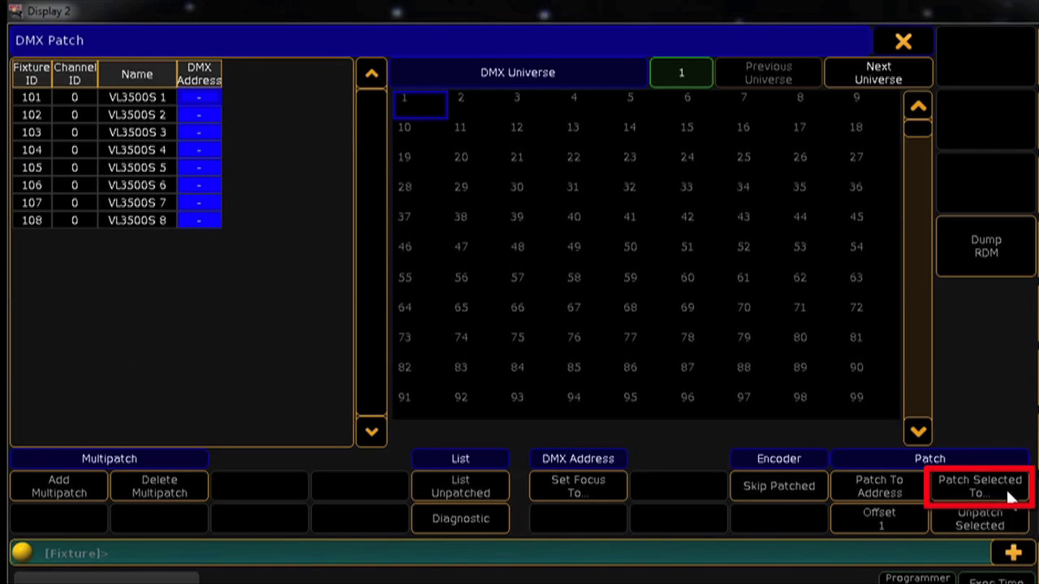
pyautogui.click(1010, 491)
# Step: Patch the fixtures from 1.1, set a DMX offset of 100, and enter 3.1 for fixtures 101–104
pyautogui.write('1.1')
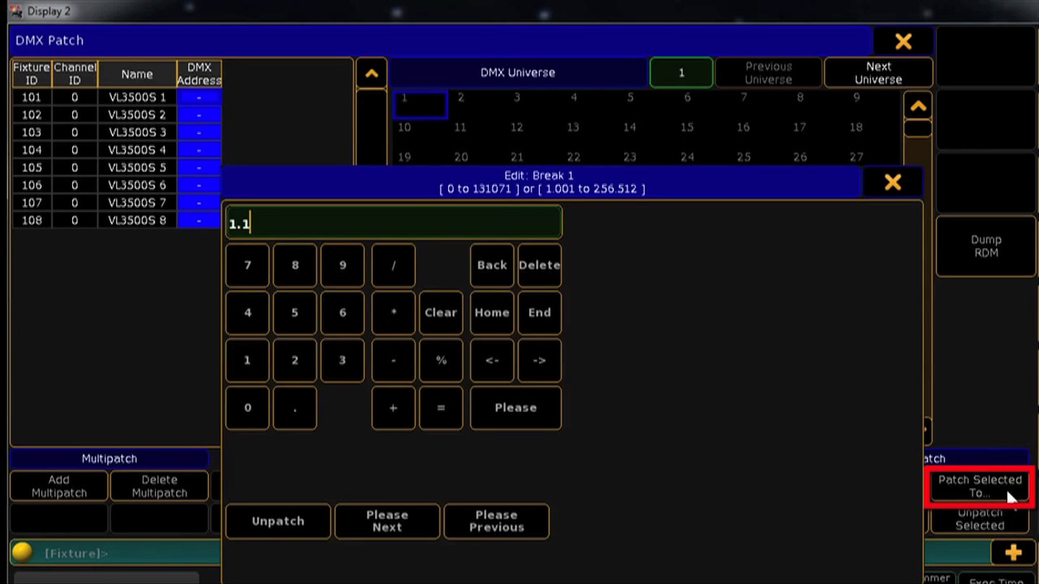
pyautogui.click(544, 417)
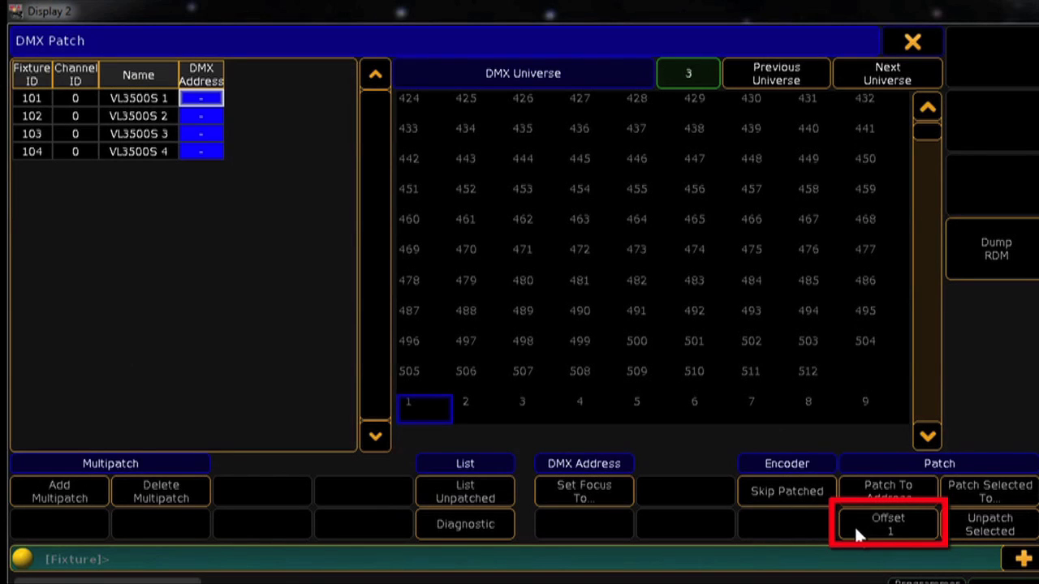
pyautogui.click(856, 527)
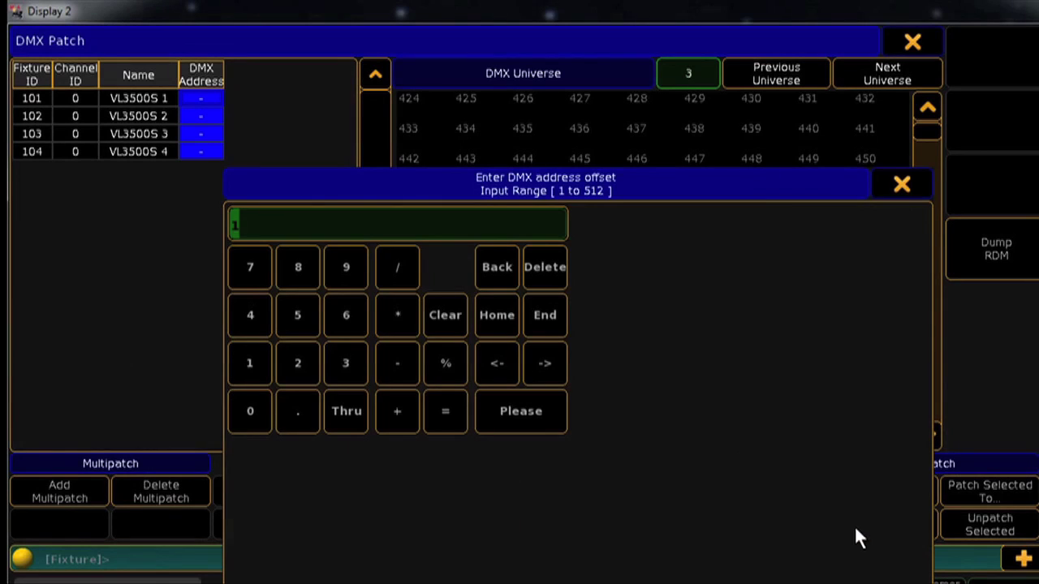
pyautogui.write('100')
pyautogui.press('Return')
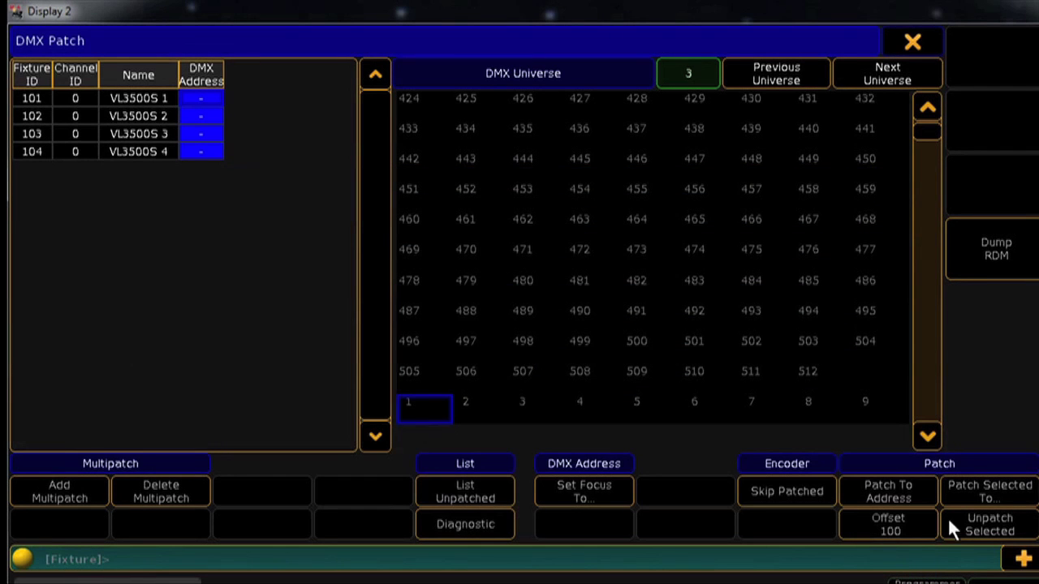
pyautogui.click(965, 499)
pyautogui.write('3.1')
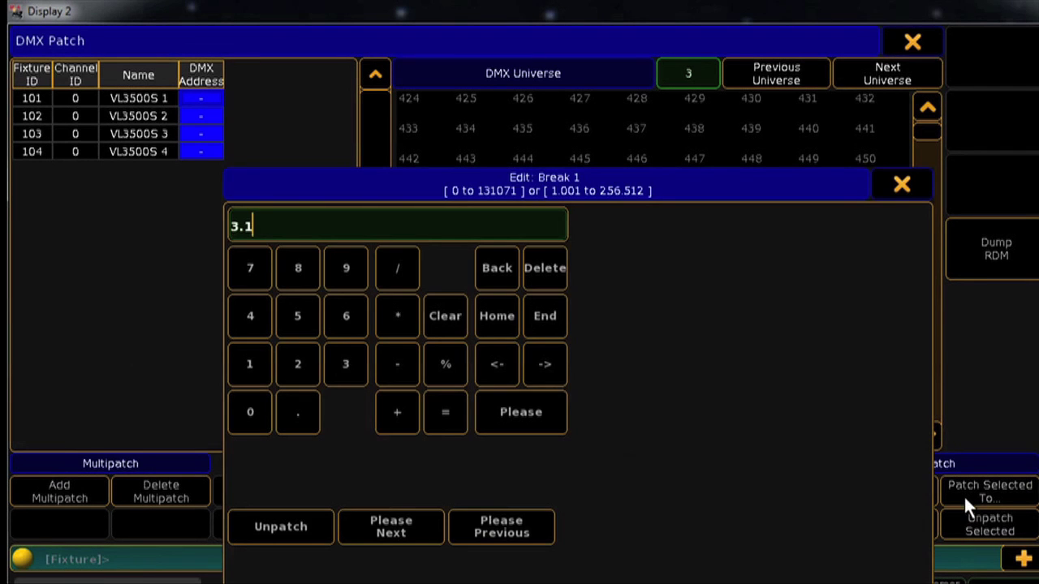